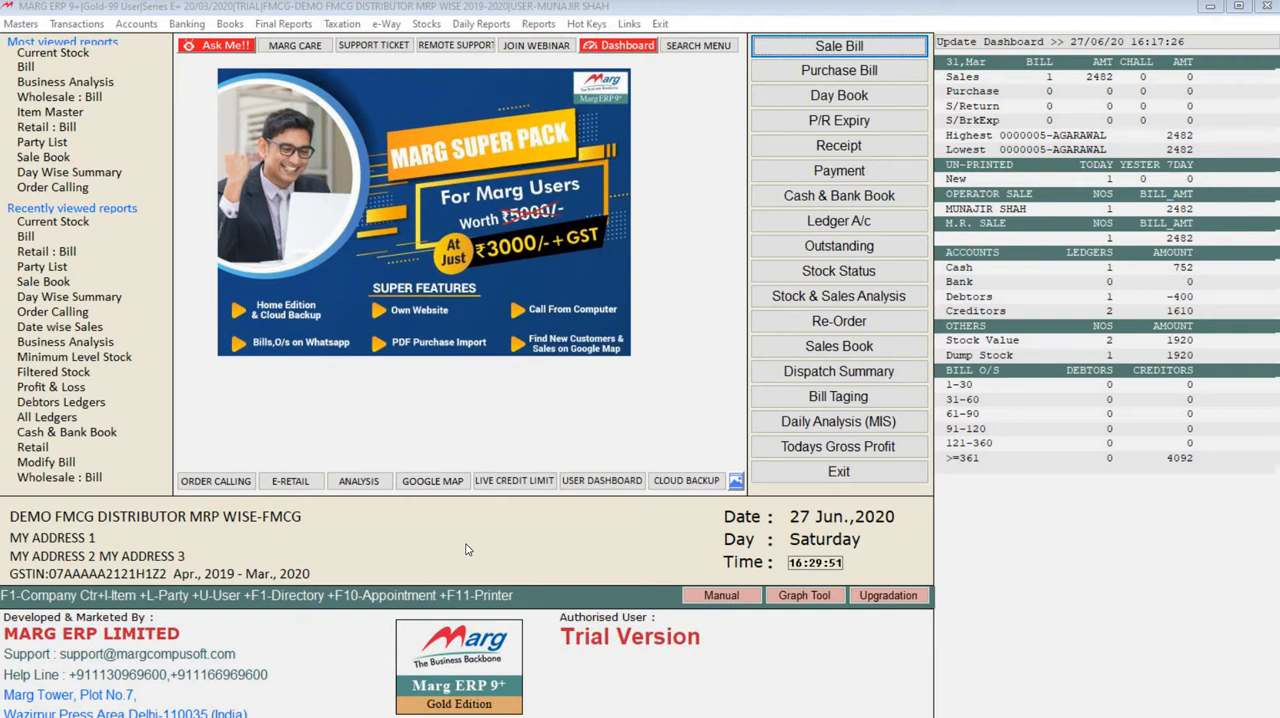
click(158, 11)
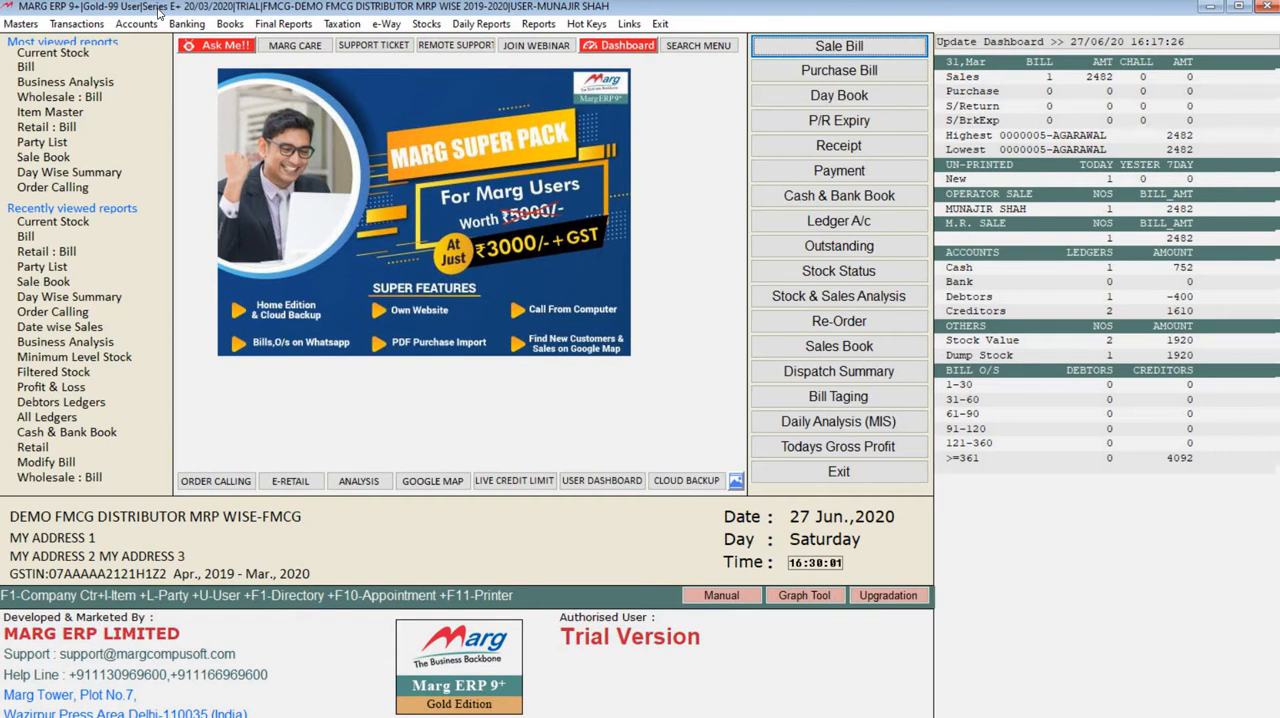
click(140, 24)
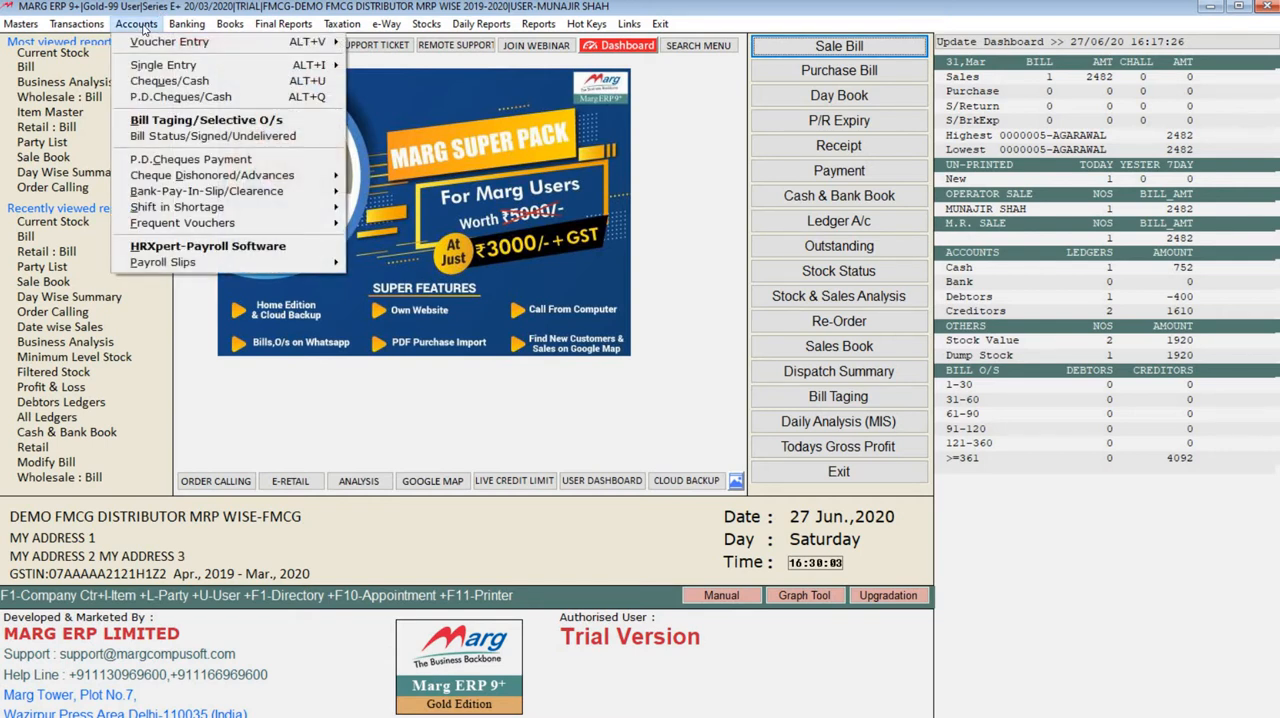
mouse_move(142, 48)
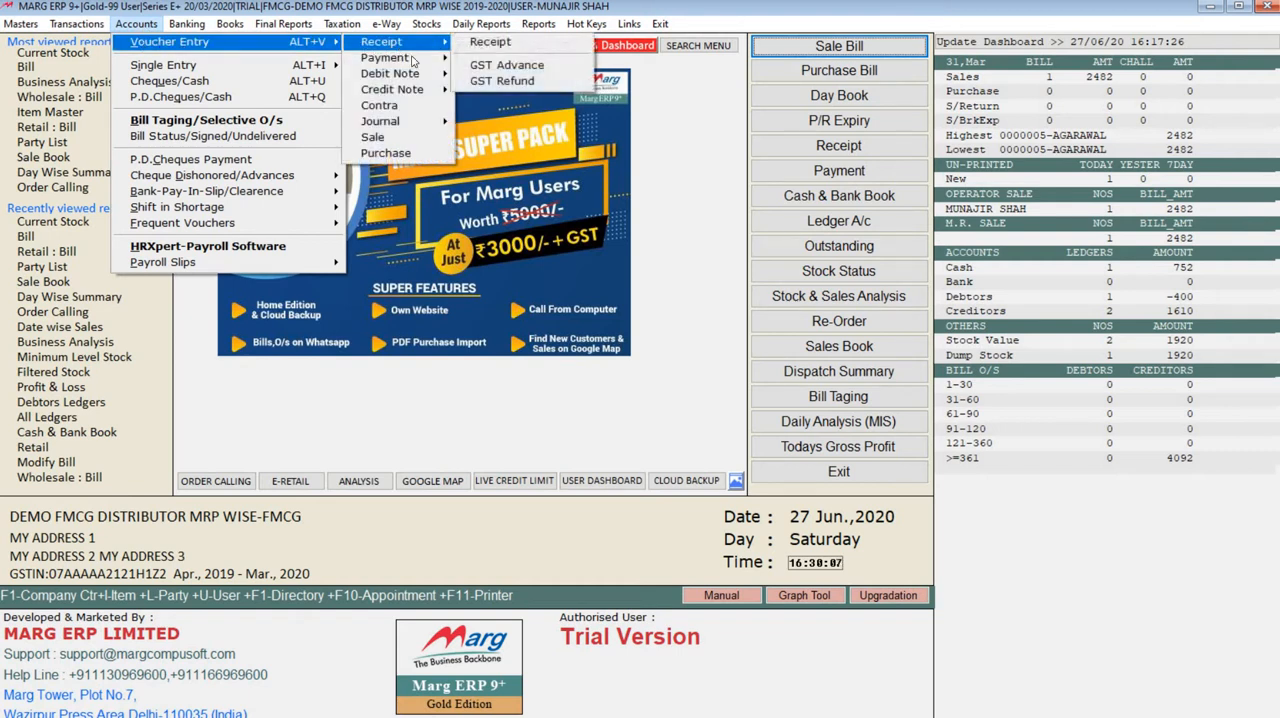
mouse_move(412, 58)
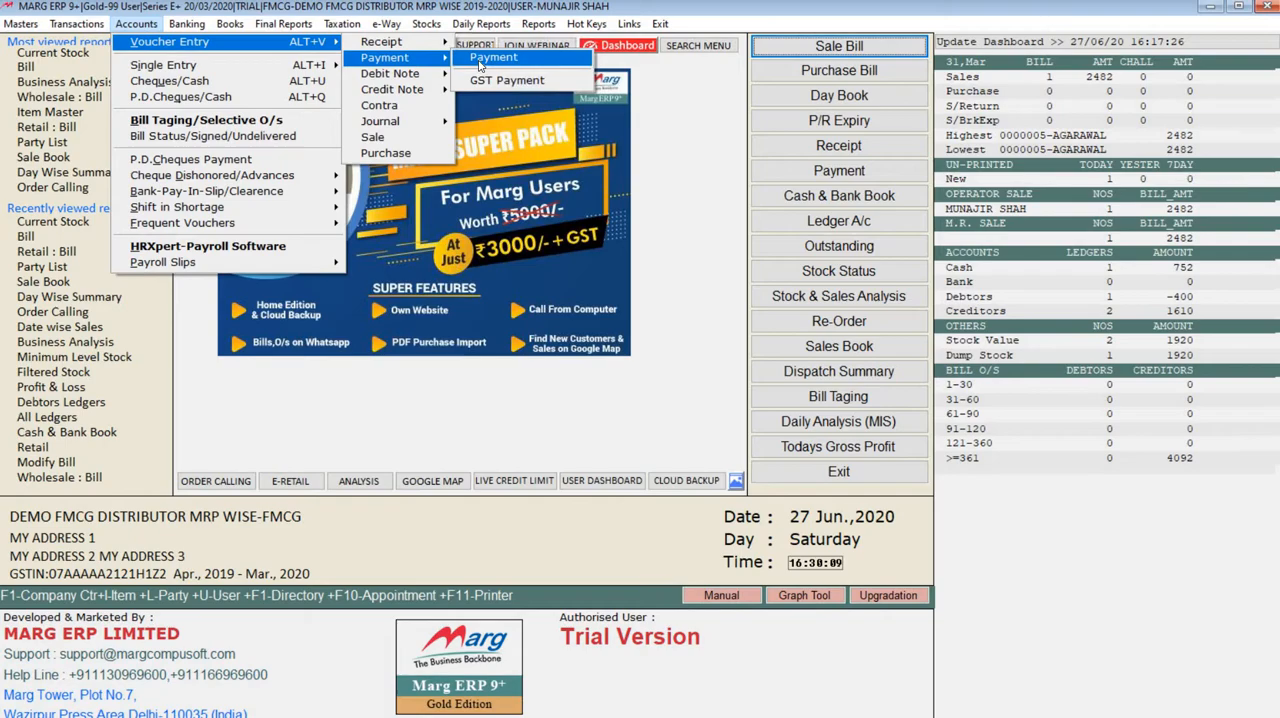
click(479, 63)
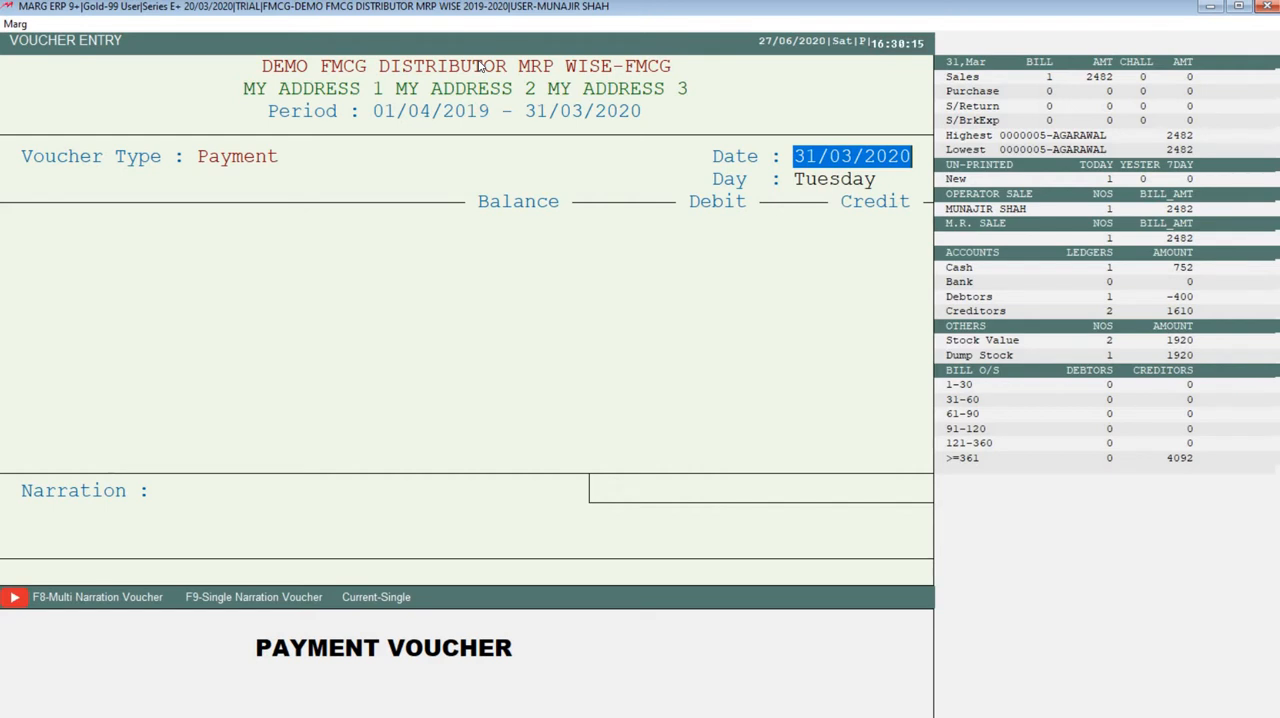
key(Escape)
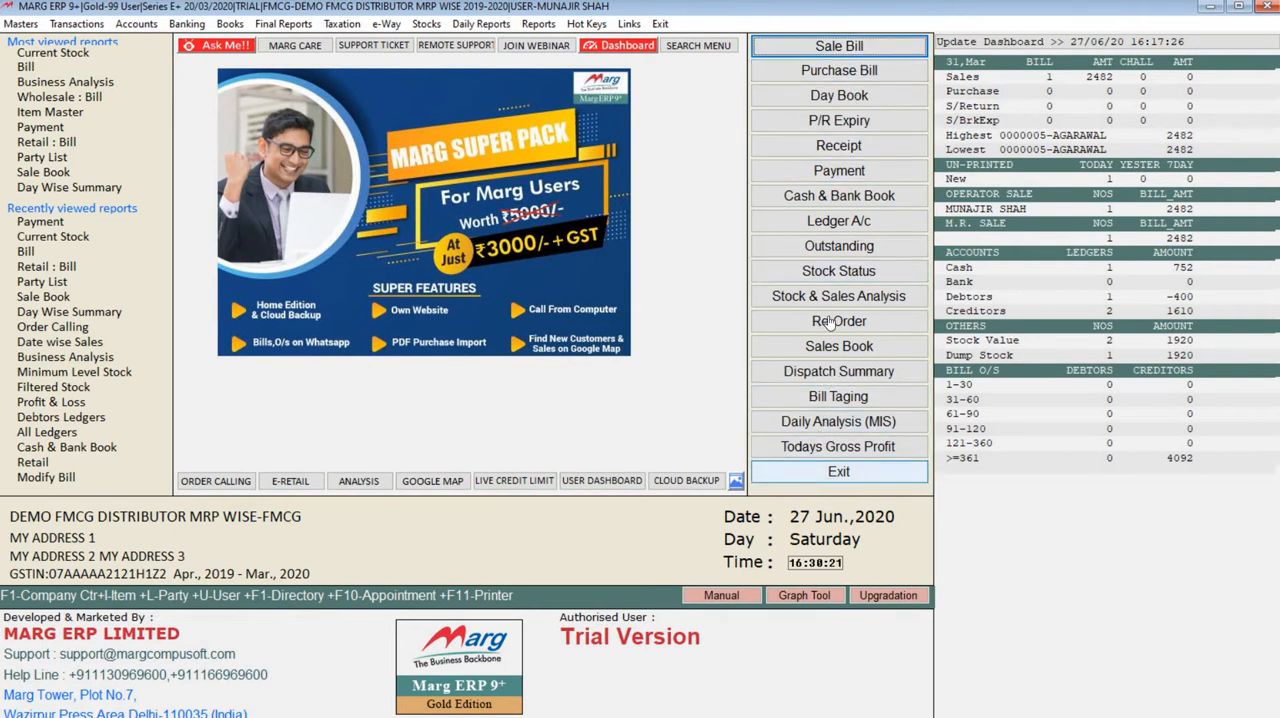
Start a payment voucher dated 29/03/2020 and select SB TRADERS as the debit ledger
click(840, 174)
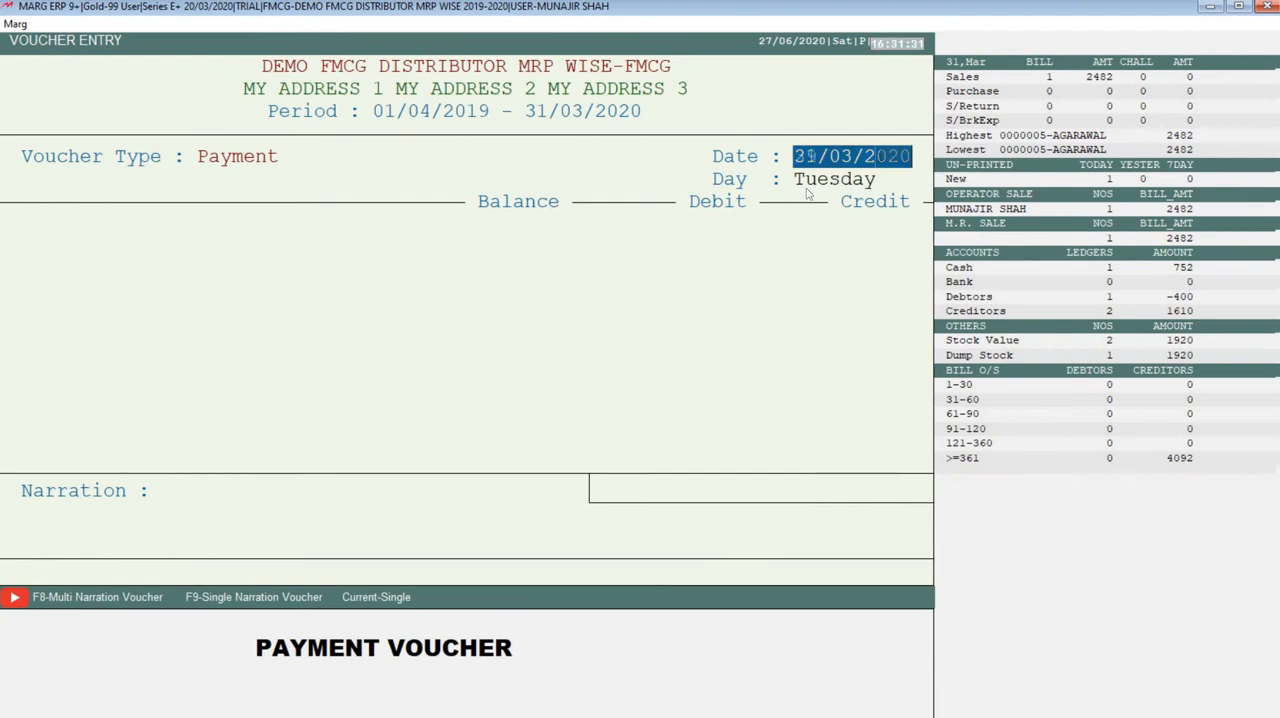
key(Return)
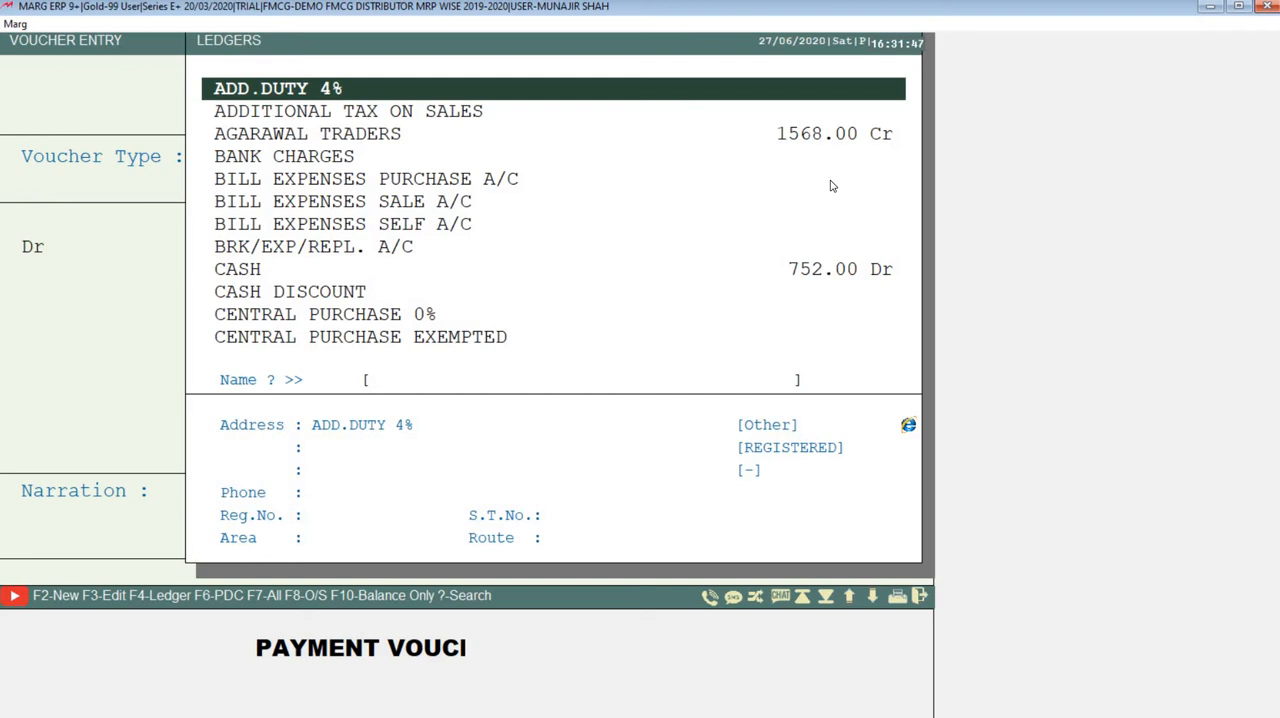
text(SB)
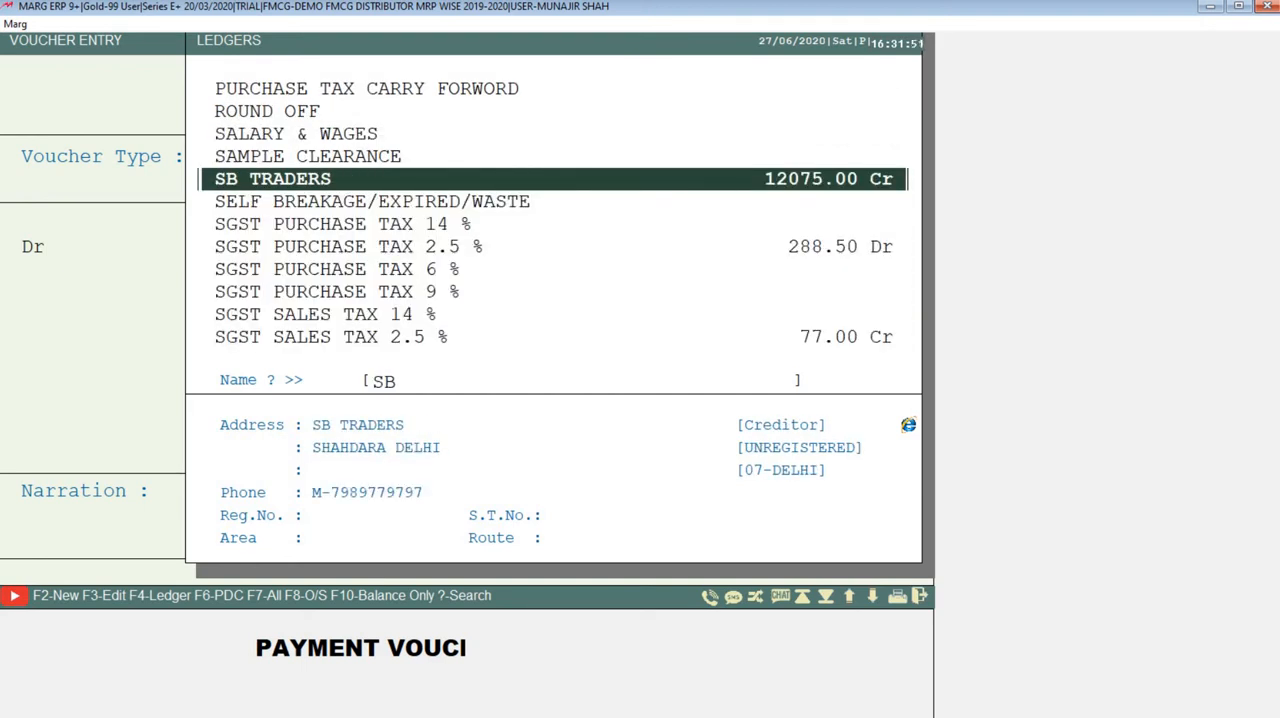
click(815, 183)
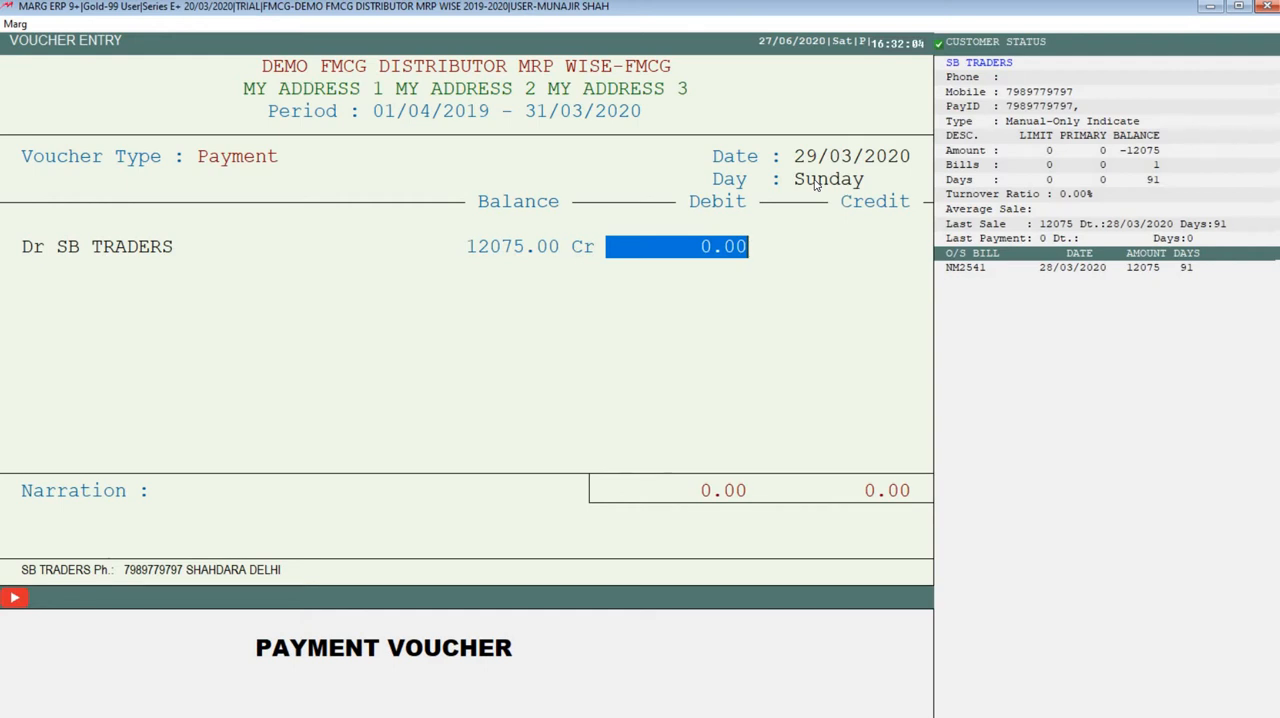
Enter a debit of 10000 for SB TRADERS and adjust it by Adj Ref against the pending invoice
text(10000)
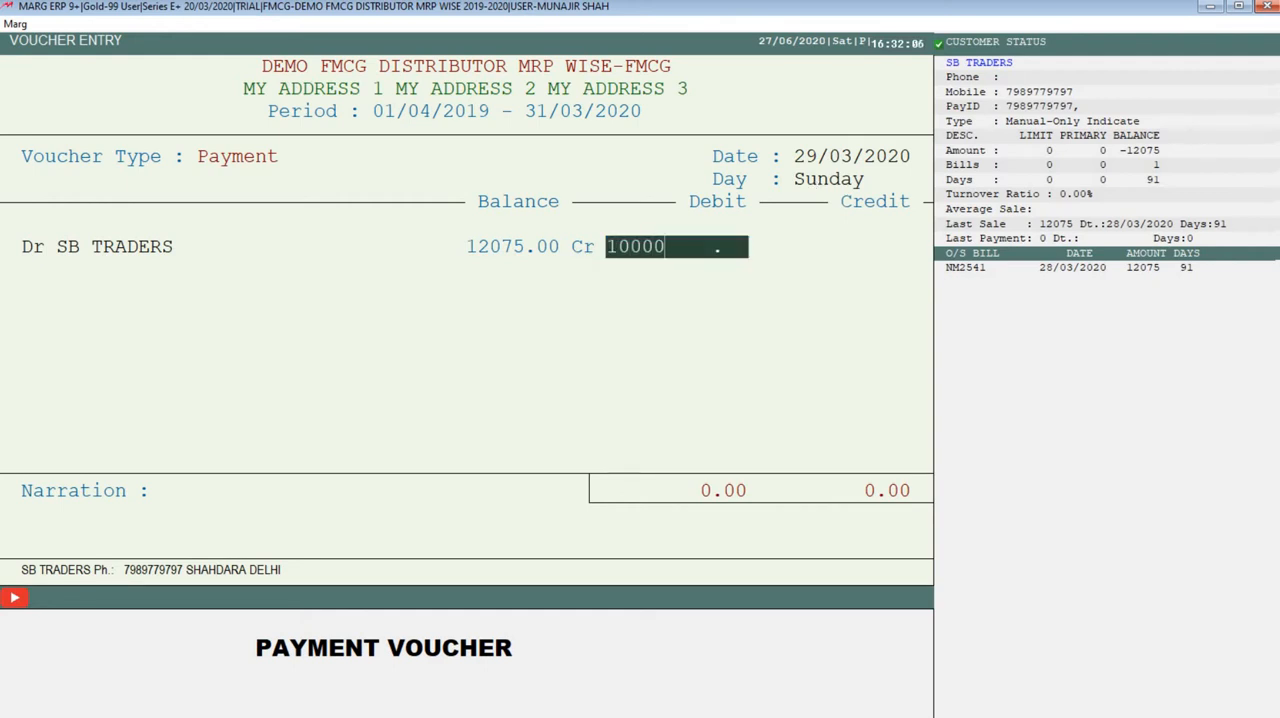
key(Return)
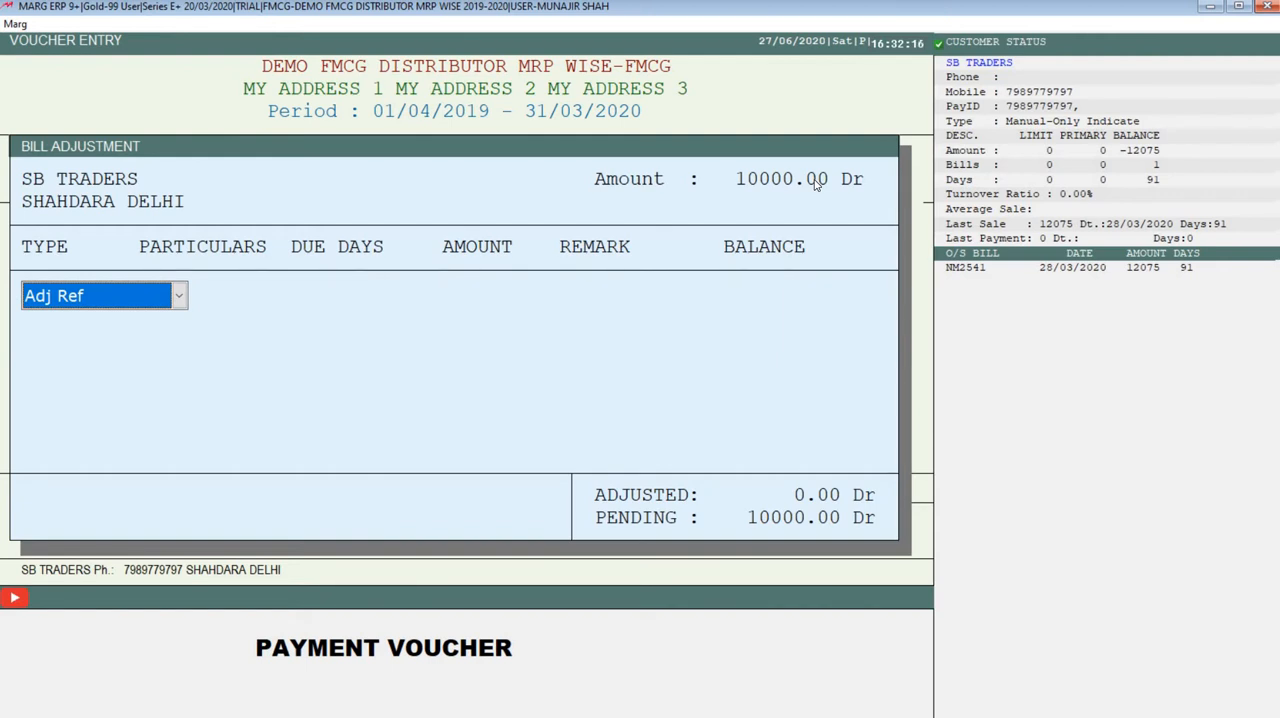
key(Return)
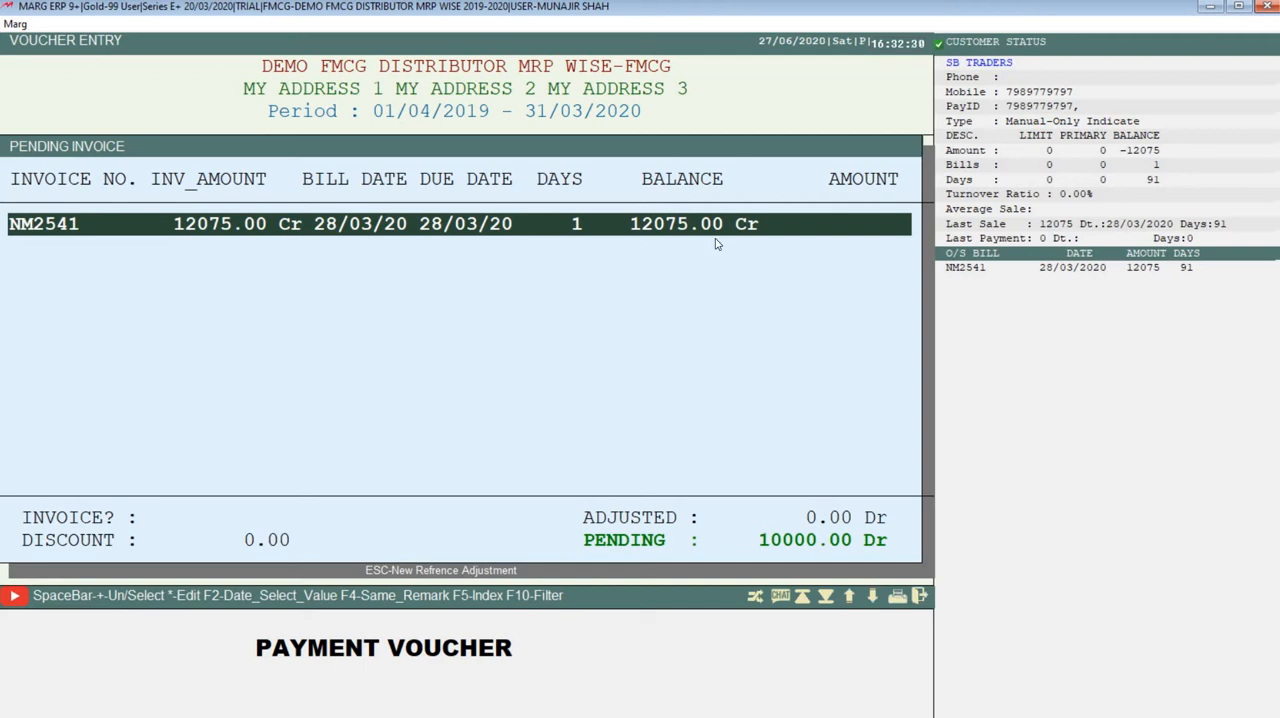
key(Return)
key(Return)
key(Return)
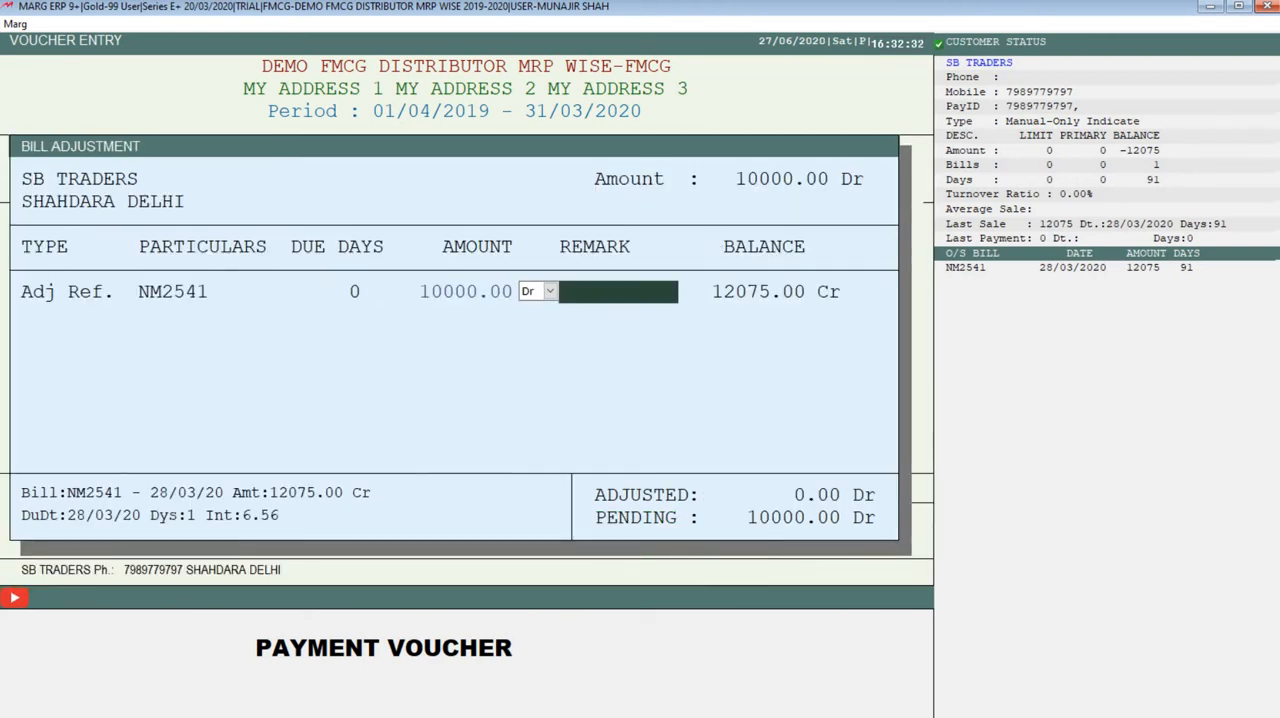
key(Return)
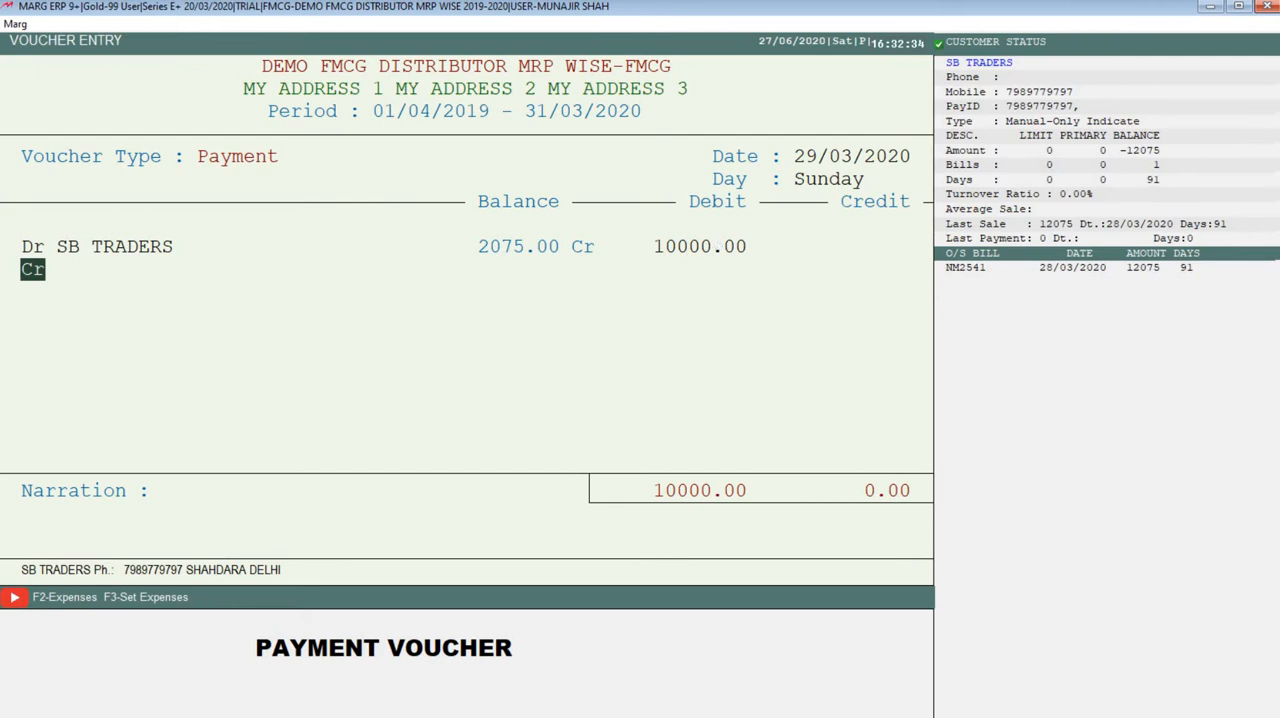
Replace CASH with ICICI BANK as the credit ledger and accept the 10000.00 credit amount
key(Return)
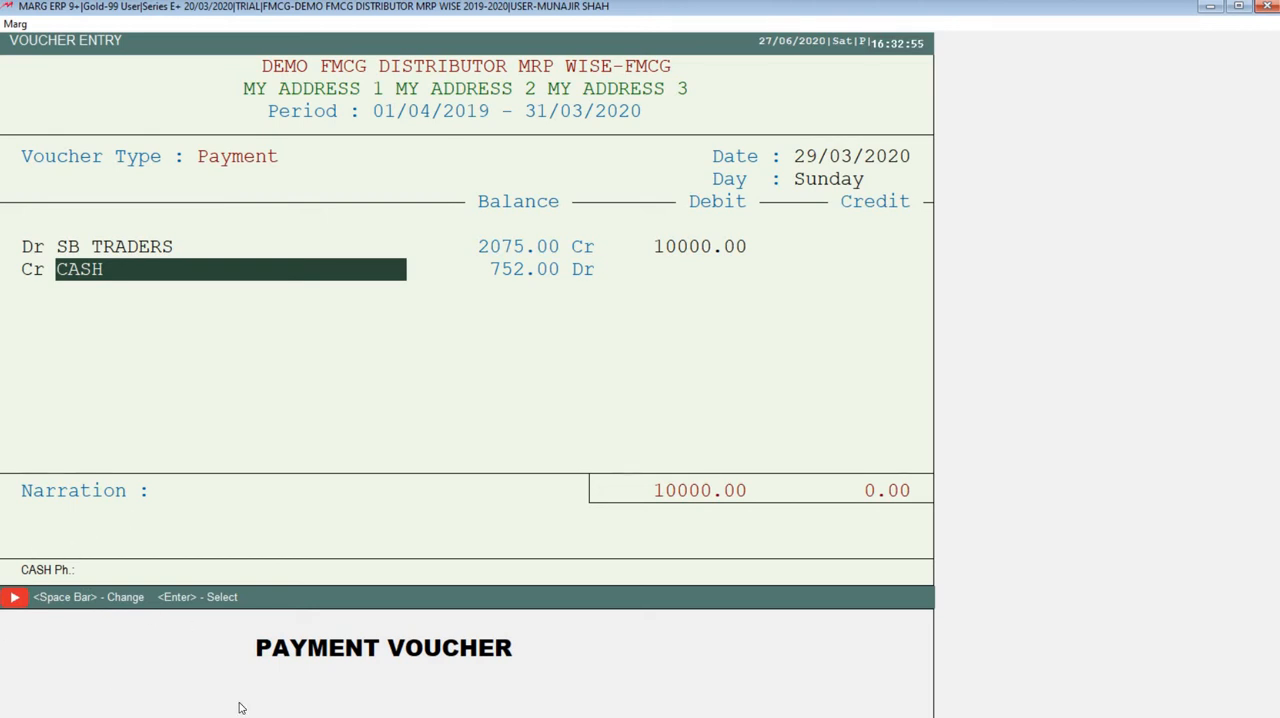
key(space)
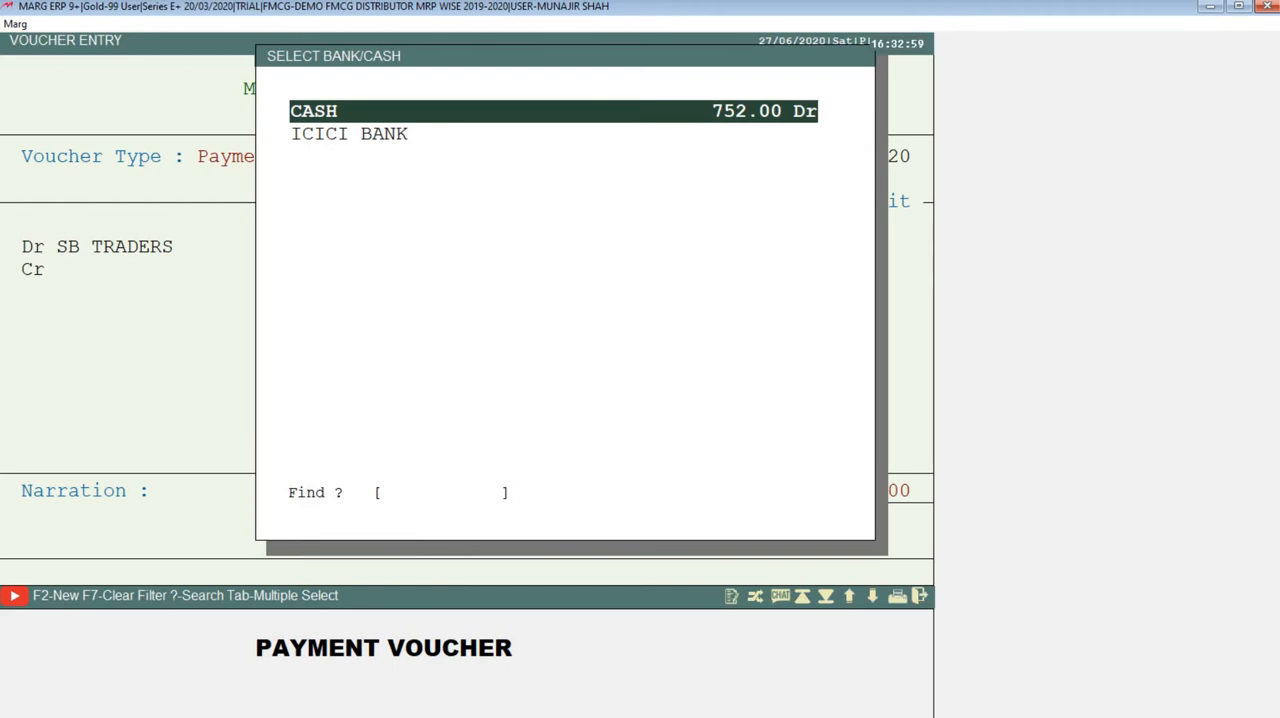
key(Down)
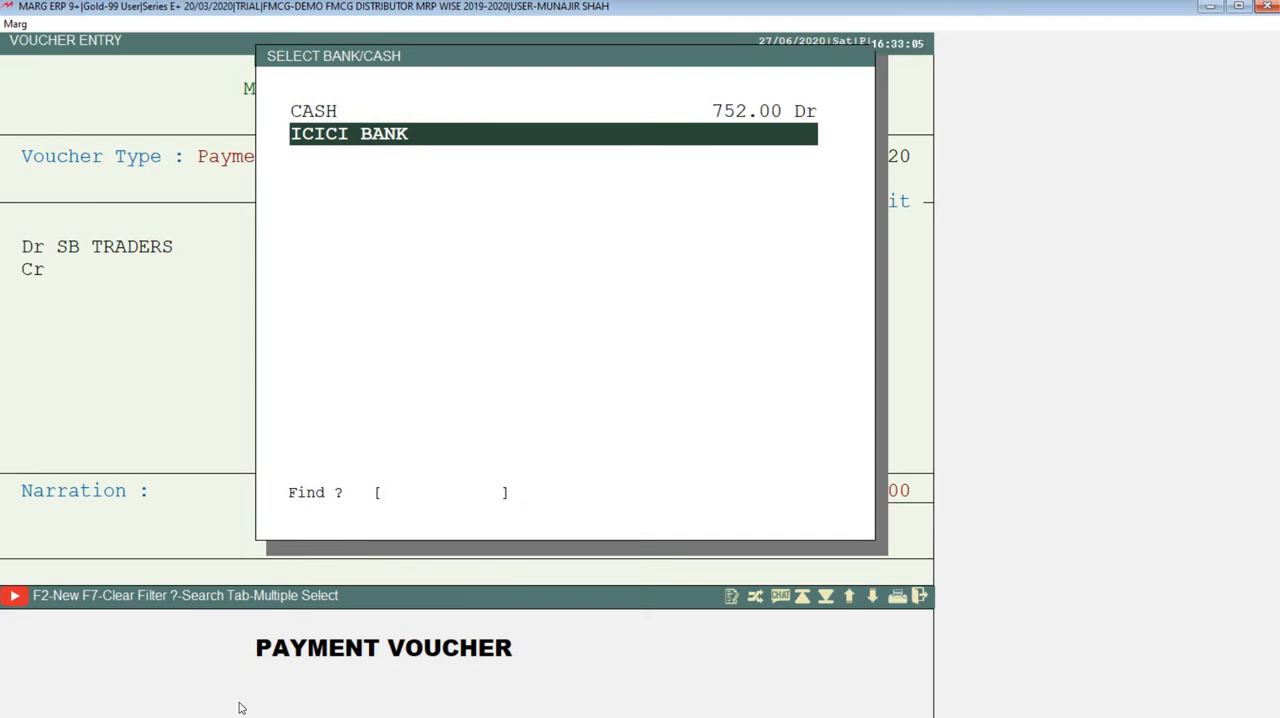
key(Return)
key(Return)
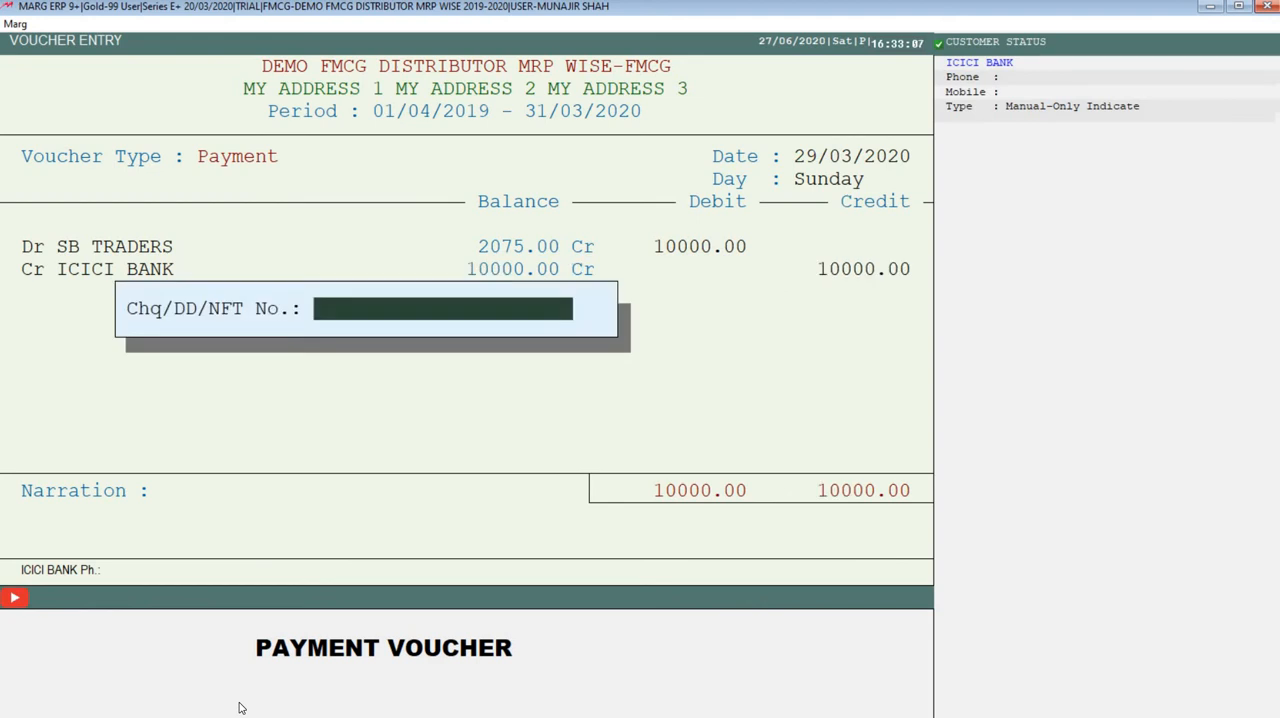
Enter the cheque number for the bank payment, save the voucher with its default narration and leave voucher entry
text(8768745)
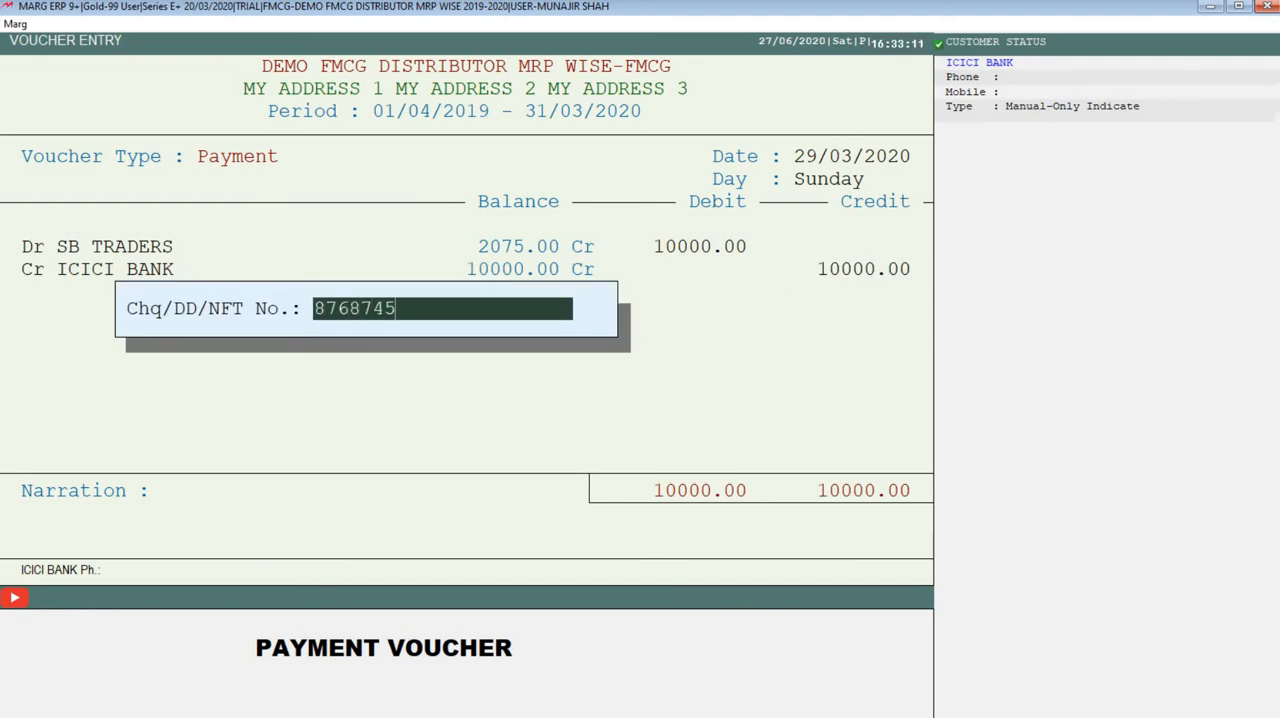
text(45)
key(Return)
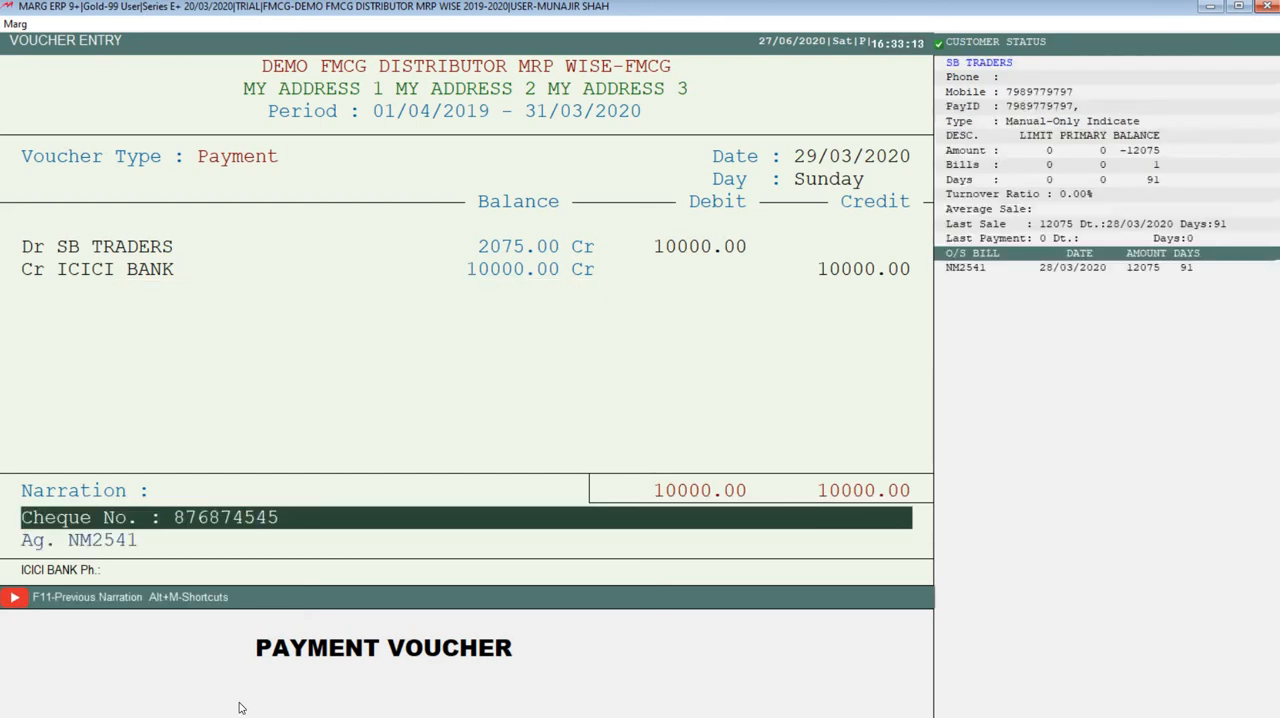
key(Return)
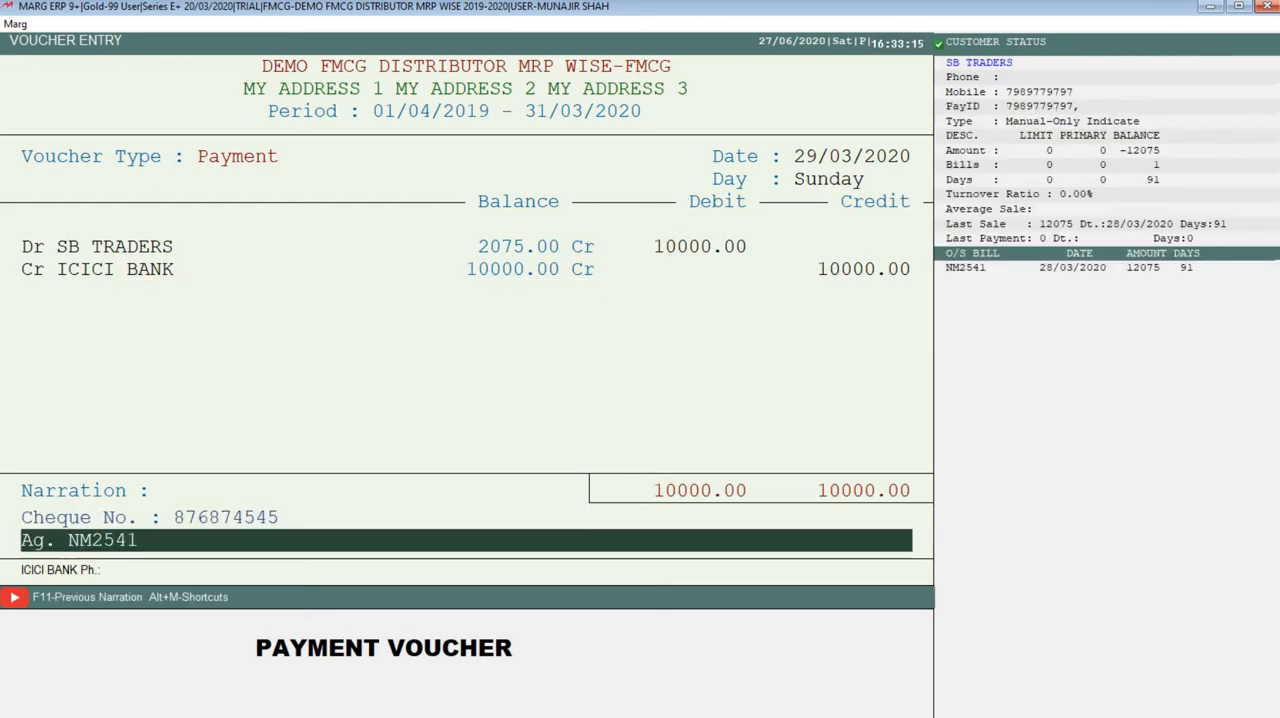
key(Return)
key(Return)
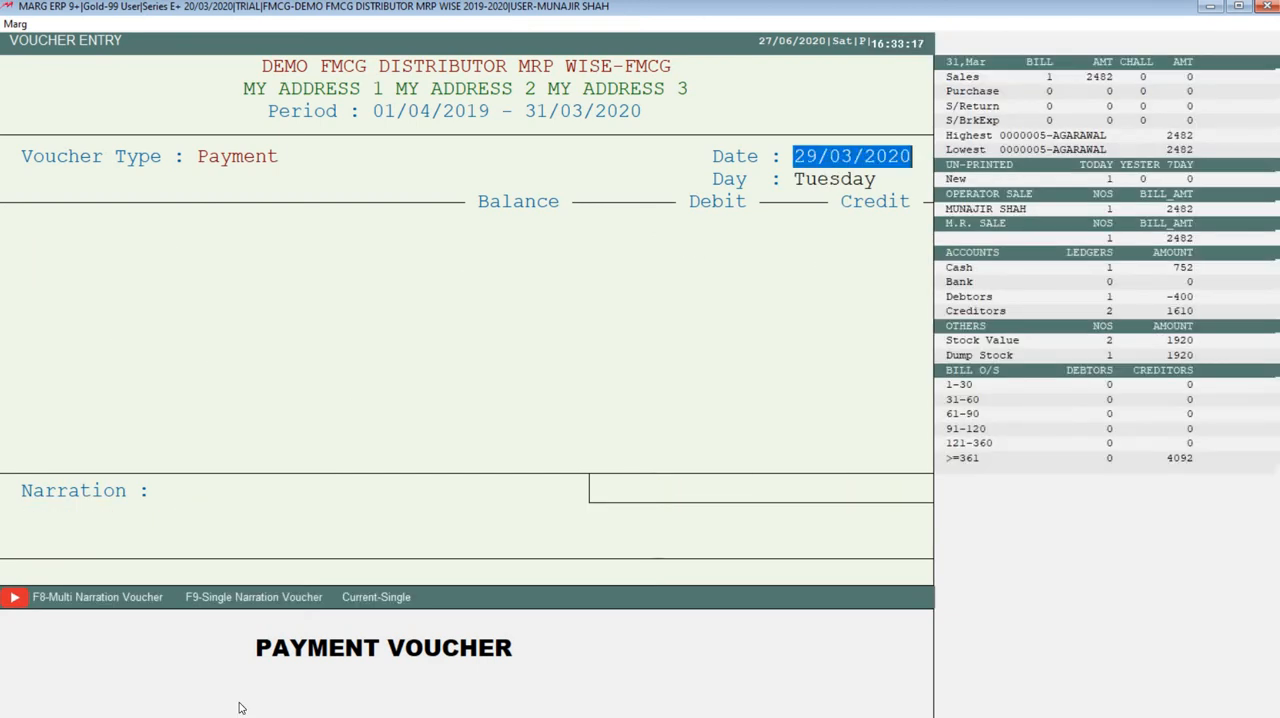
key(Escape)
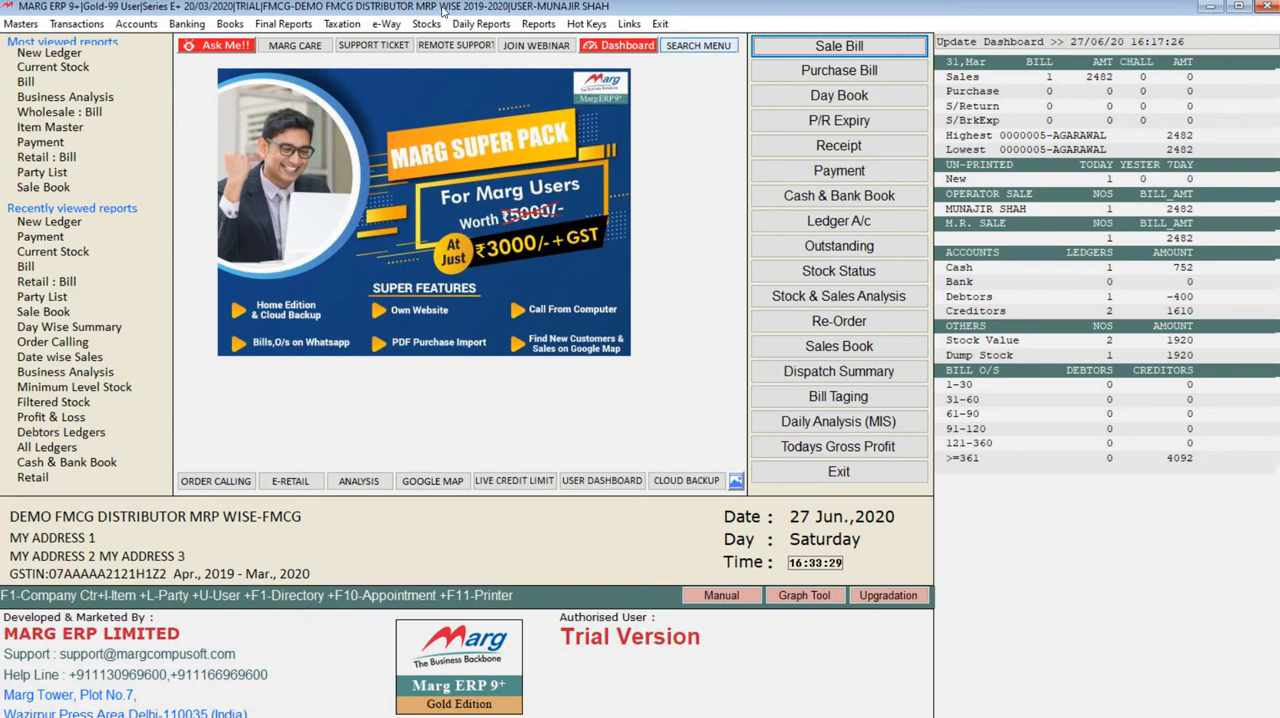
Display the SB TRADERS ledger for 01/04/2019 to 31/03/2020, check its purchase and payment entries, and close it
click(230, 26)
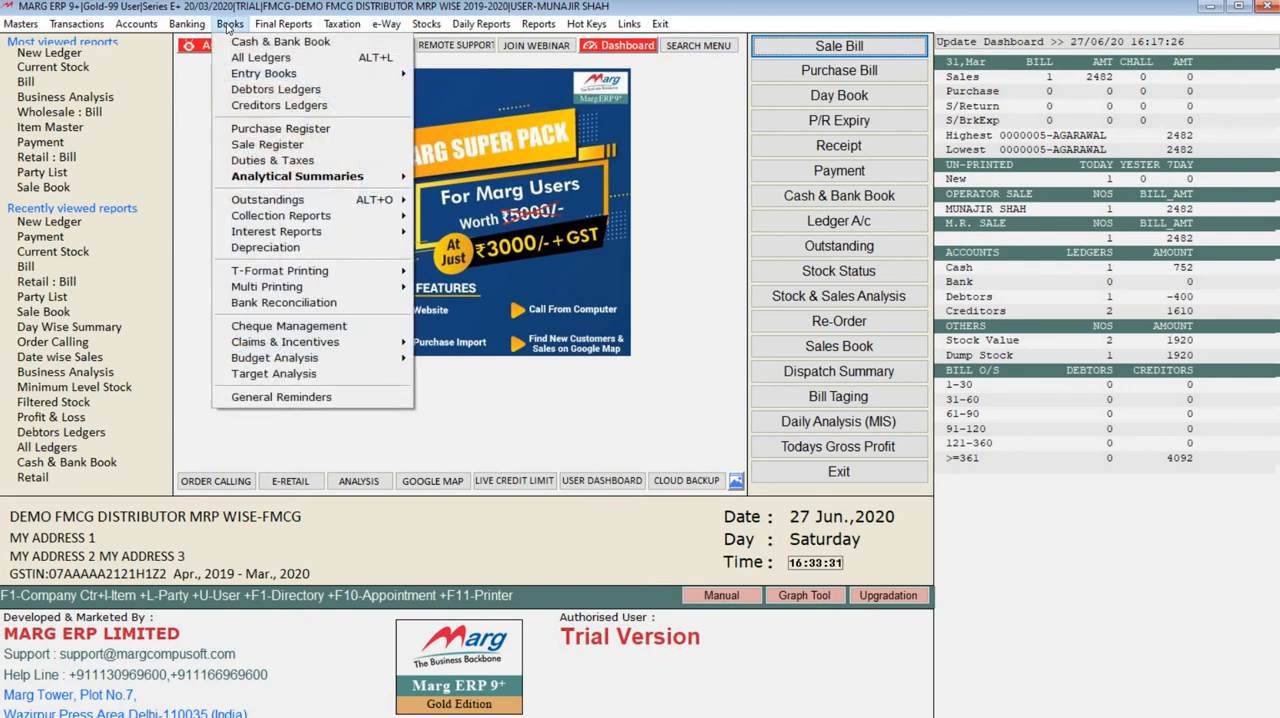
click(274, 57)
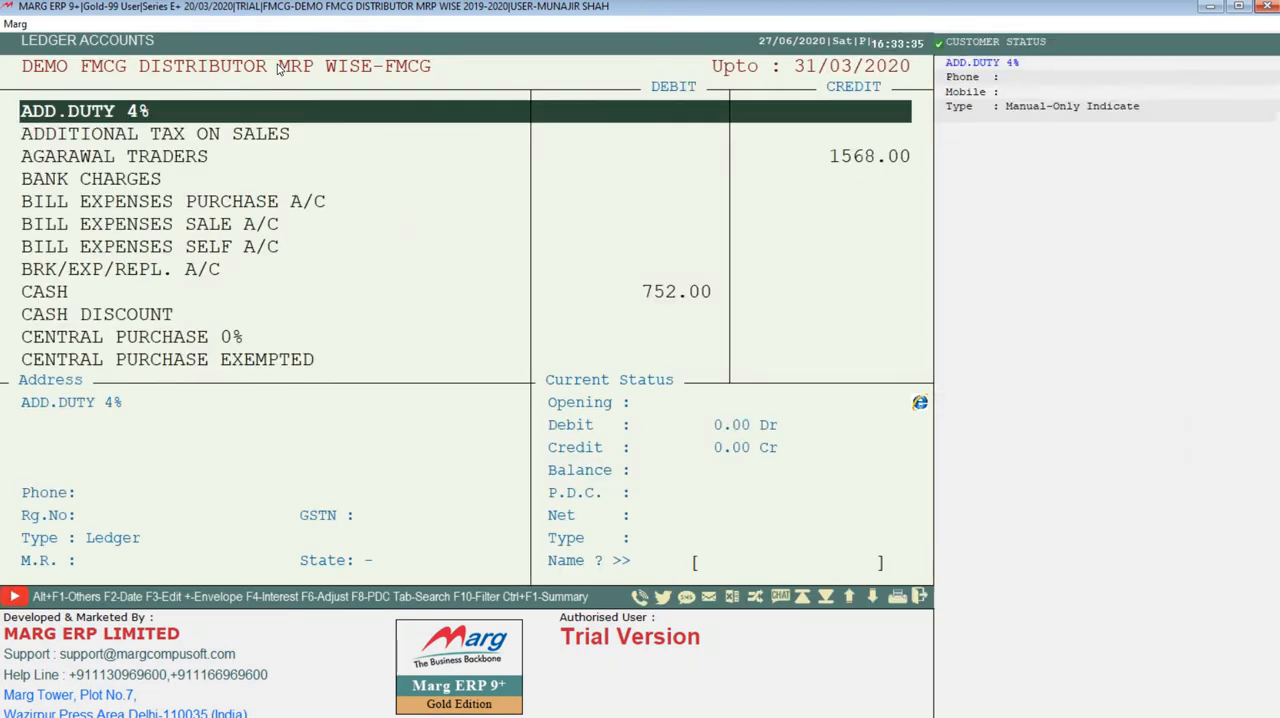
text(SB)
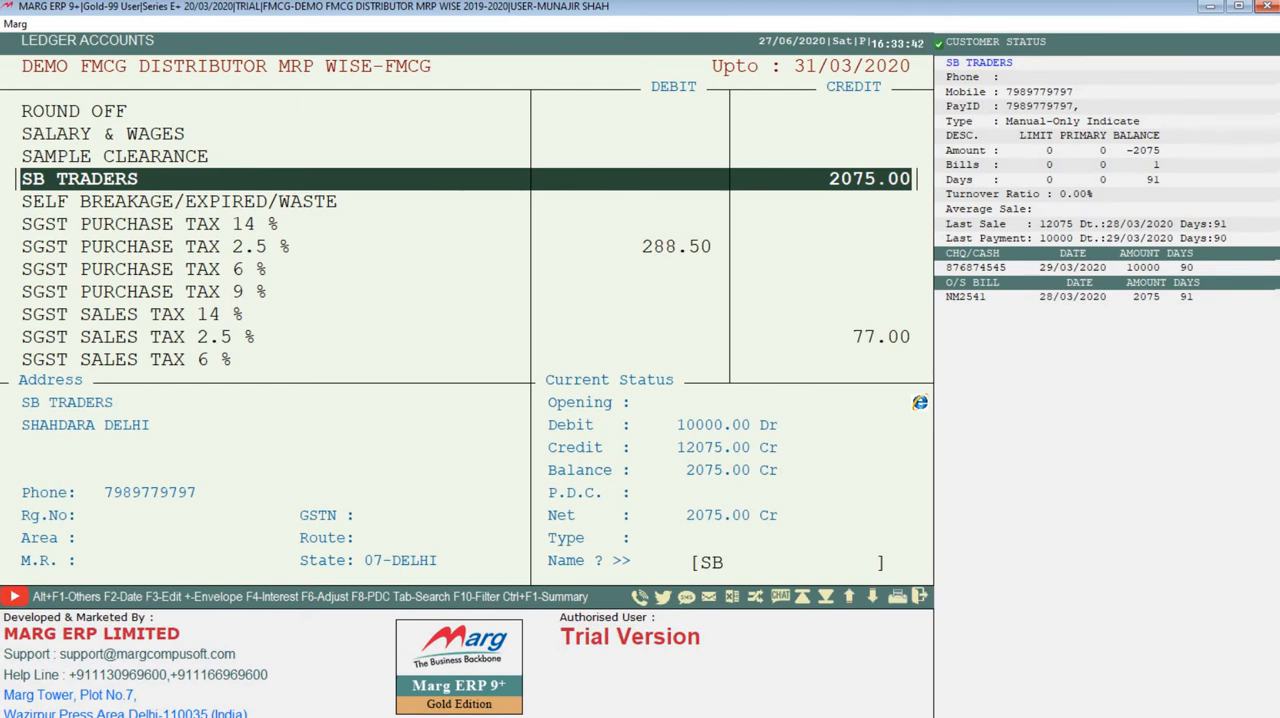
key(Return)
key(Return)
key(Return)
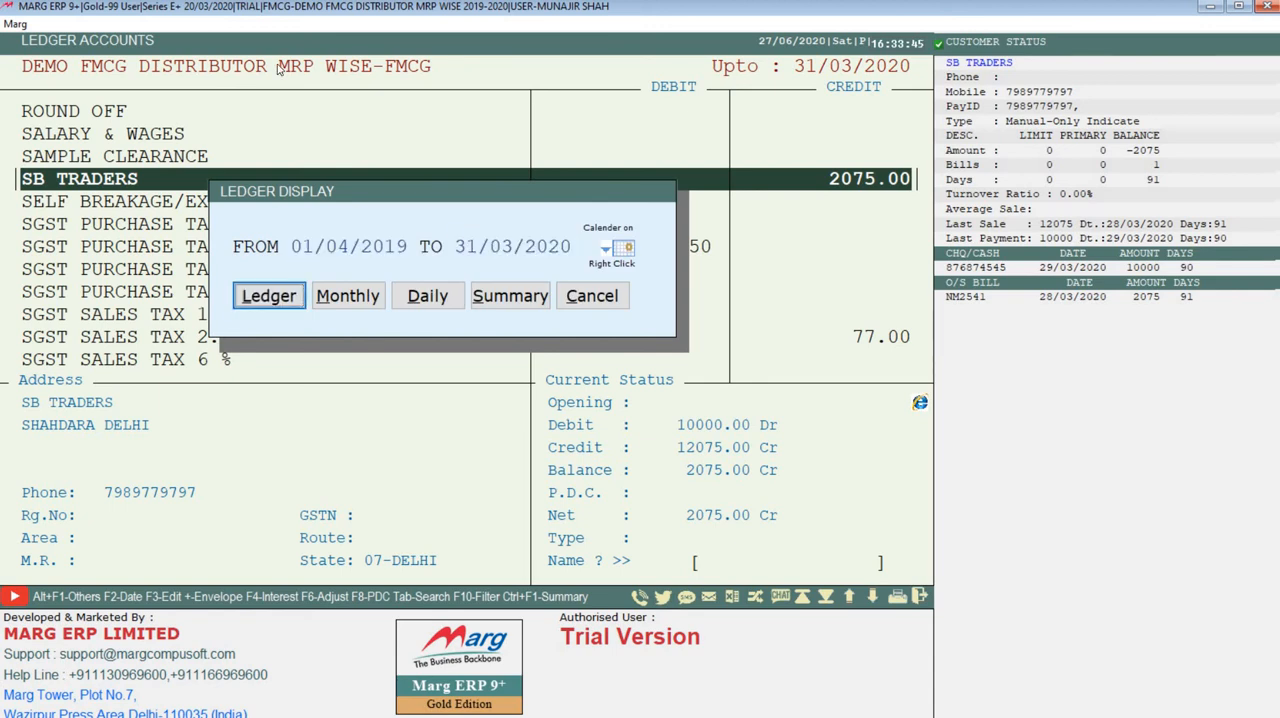
key(Return)
key(Up)
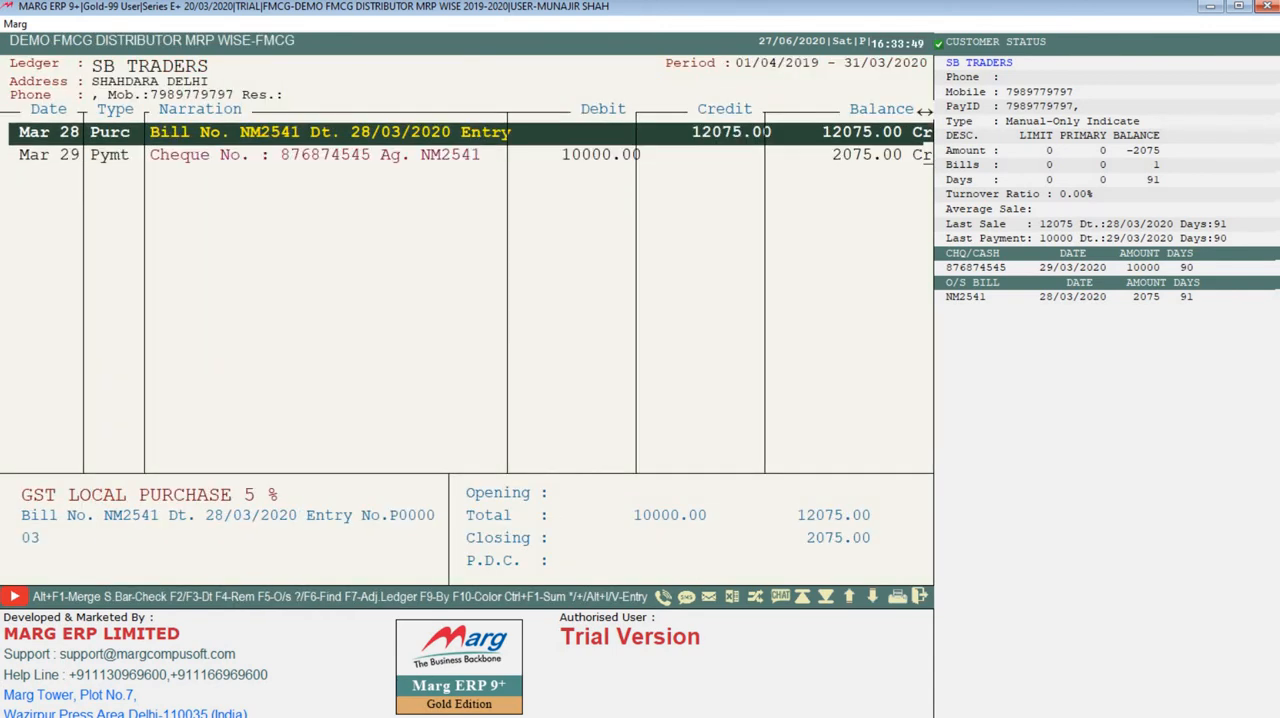
key(Down)
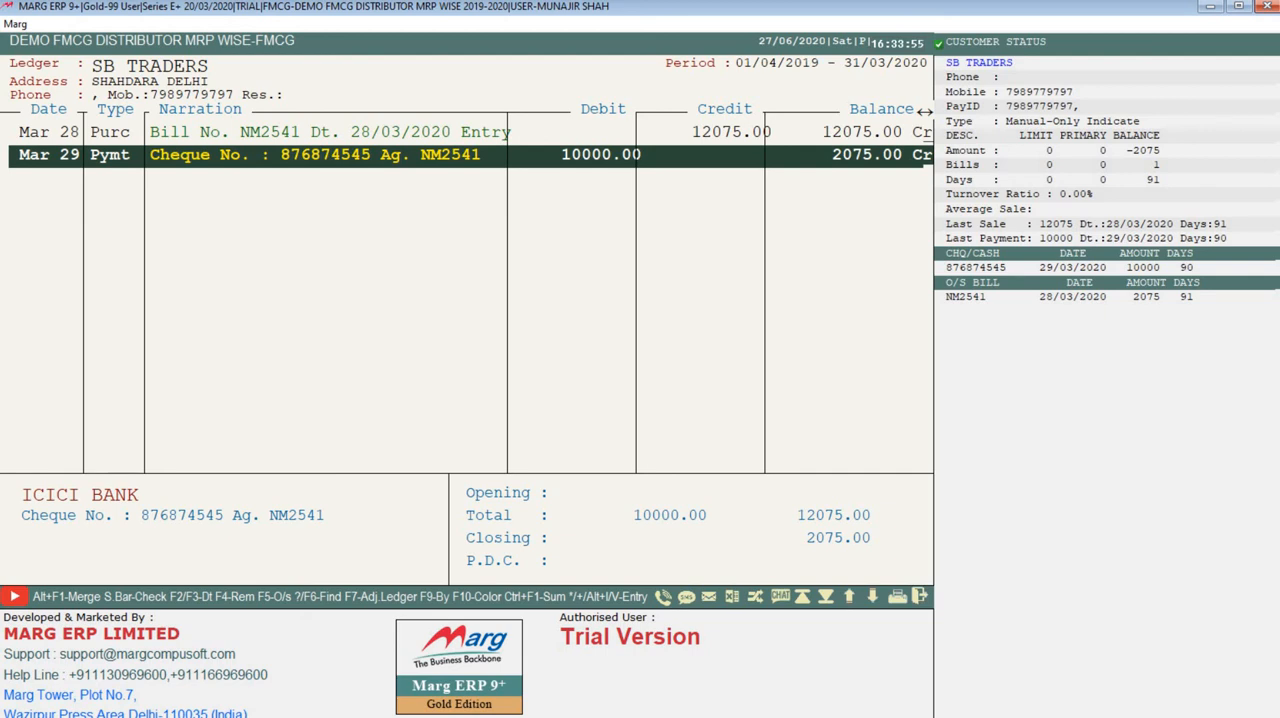
key(Escape)
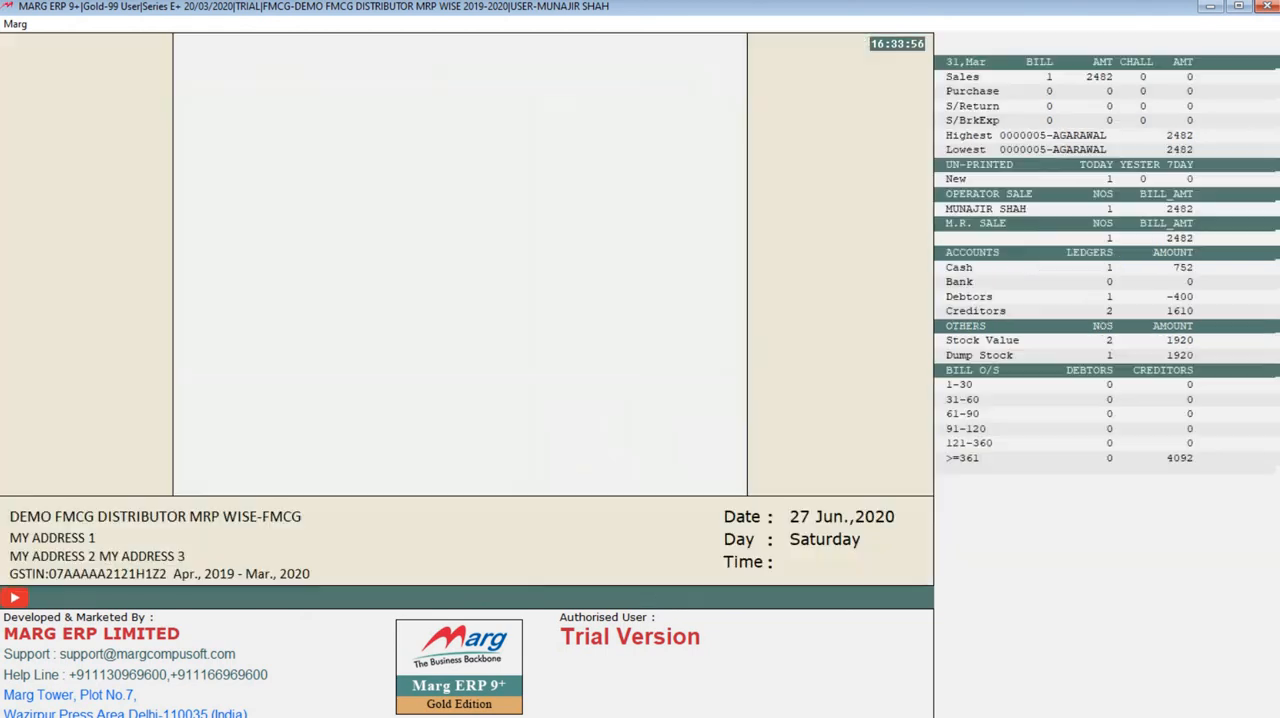